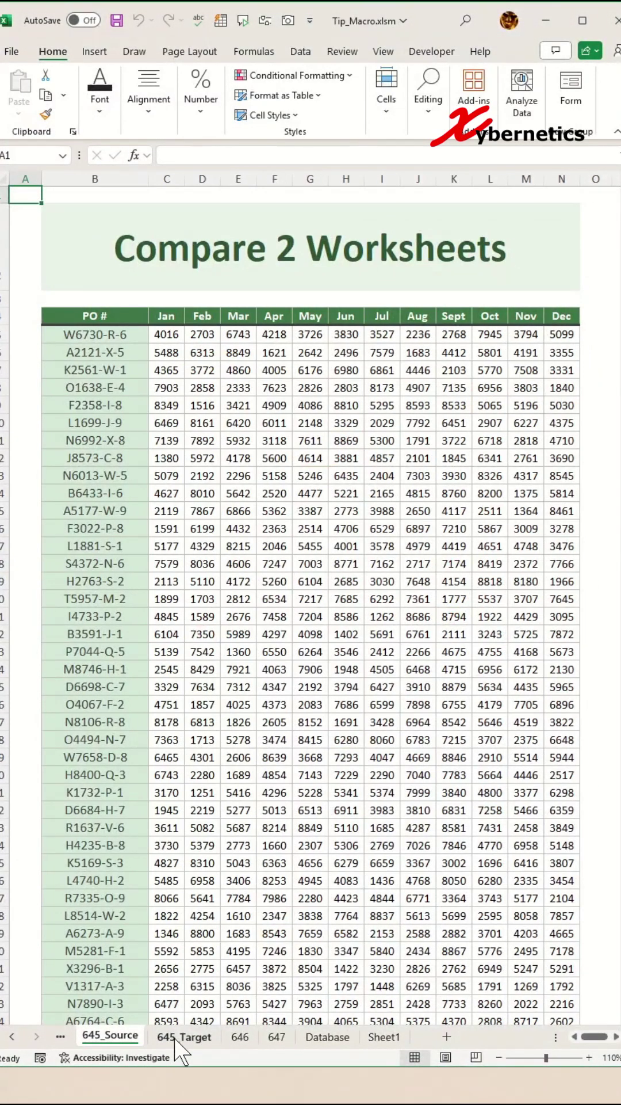
On 645_Target, overwrite several cells, finishing with J5, with new numbers
{"action": "left_click", "coordinate": [183, 1037]}
{"action": "left_click", "coordinate": [366, 553]}
{"action": "type", "text": "1234"}
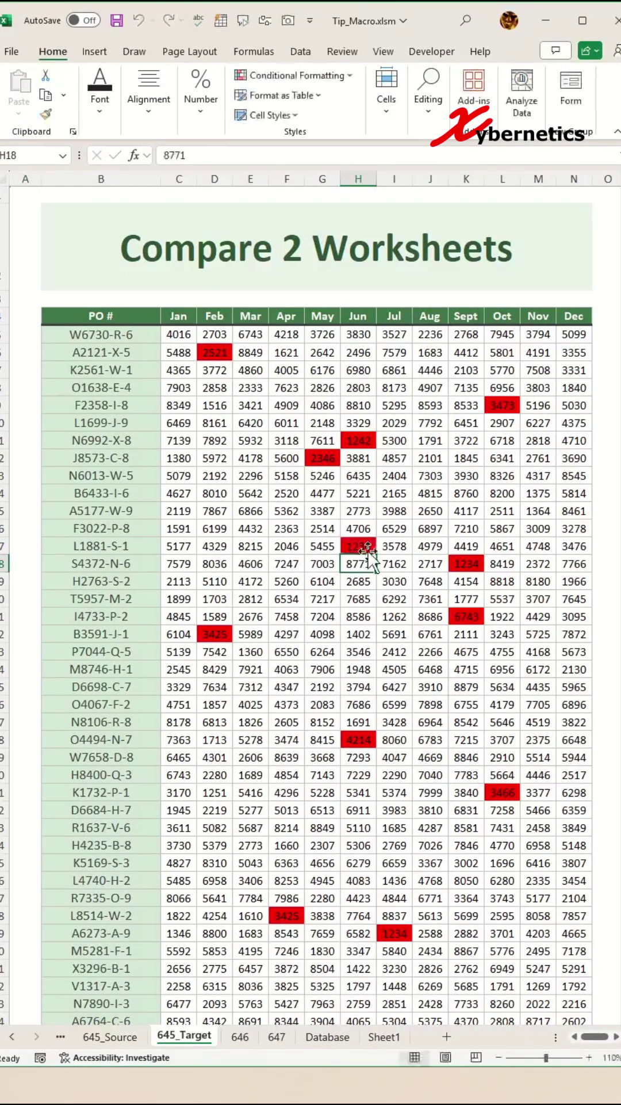
{"action": "key", "text": "Return"}
{"action": "key", "text": "Return"}
{"action": "type", "text": "3333"}
{"action": "key", "text": "Return"}
{"action": "key", "text": "Return"}
{"action": "key", "text": "Return"}
{"action": "type", "text": "4444"}
{"action": "key", "text": "Return"}
{"action": "left_click", "coordinate": [259, 739]}
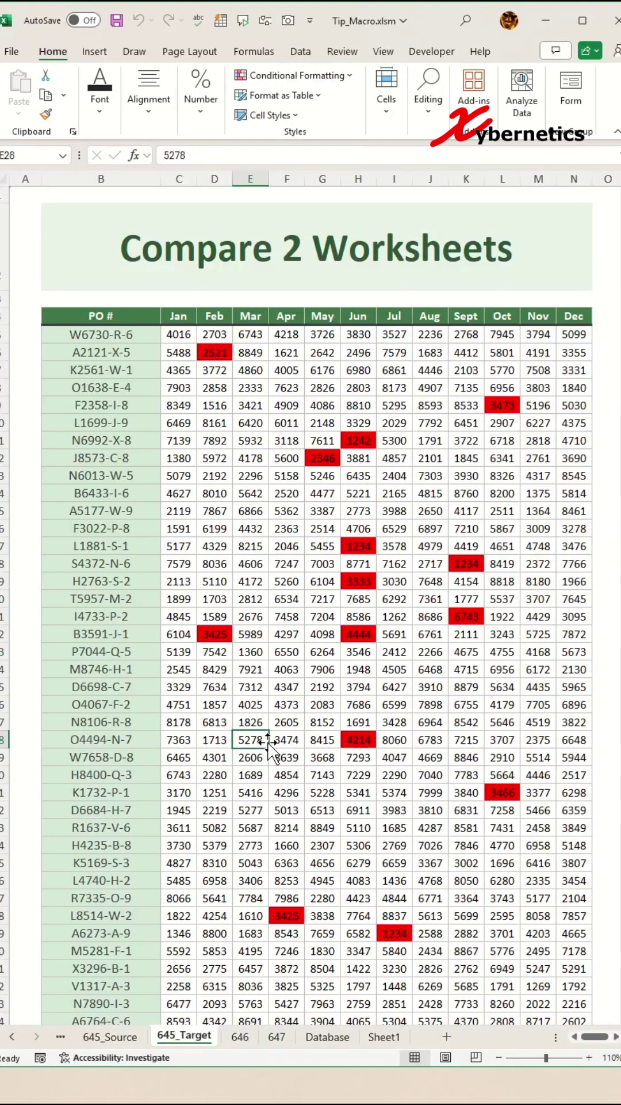
{"action": "type", "text": "666"}
{"action": "key", "text": "Return"}
{"action": "left_click", "coordinate": [502, 852]}
{"action": "type", "text": "9876"}
{"action": "key", "text": "Return"}
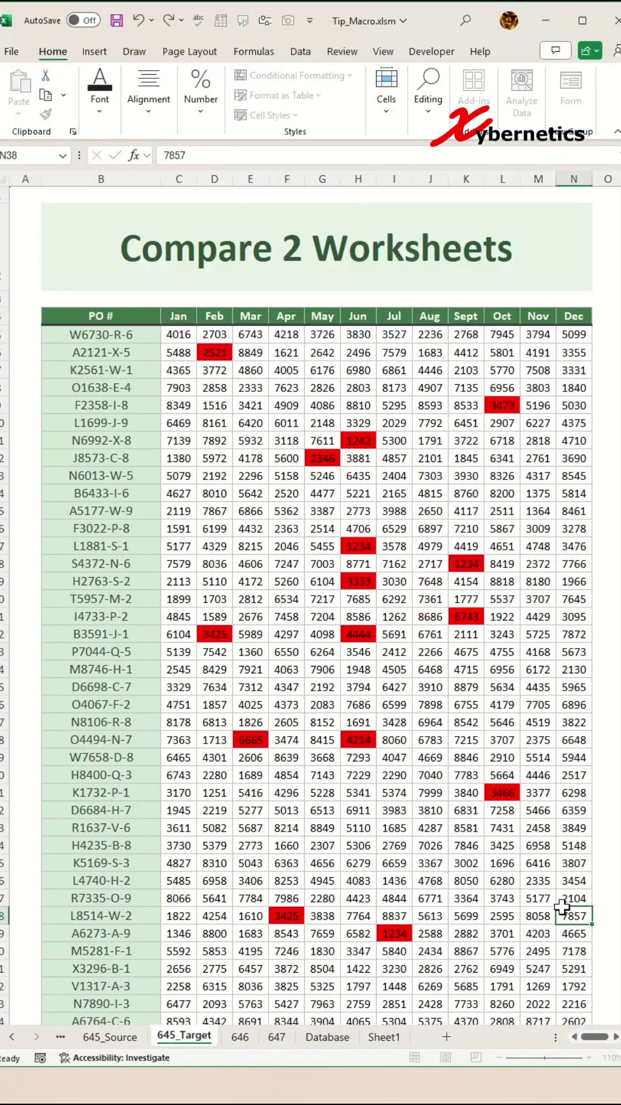
{"action": "left_click", "coordinate": [430, 334]}
{"action": "type", "text": "3425"}
{"action": "key", "text": "Return"}
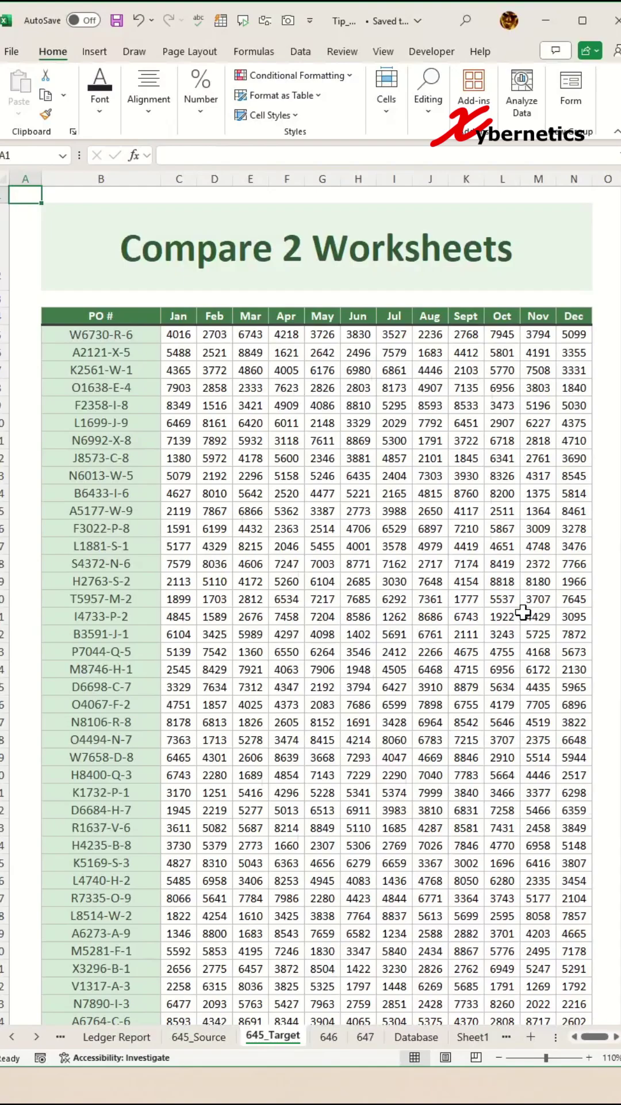
Flip between 645_Source and 645_Target to compare their data
{"action": "left_click", "coordinate": [201, 1036]}
{"action": "left_click", "coordinate": [259, 1037]}
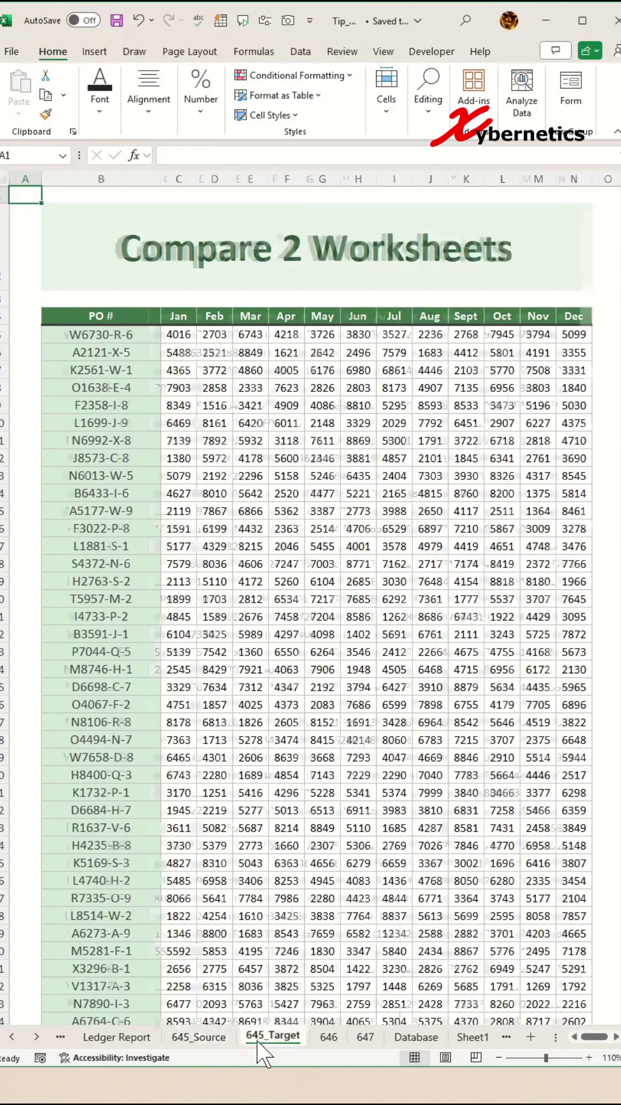
{"action": "left_click", "coordinate": [221, 1038]}
{"action": "left_click", "coordinate": [272, 1037]}
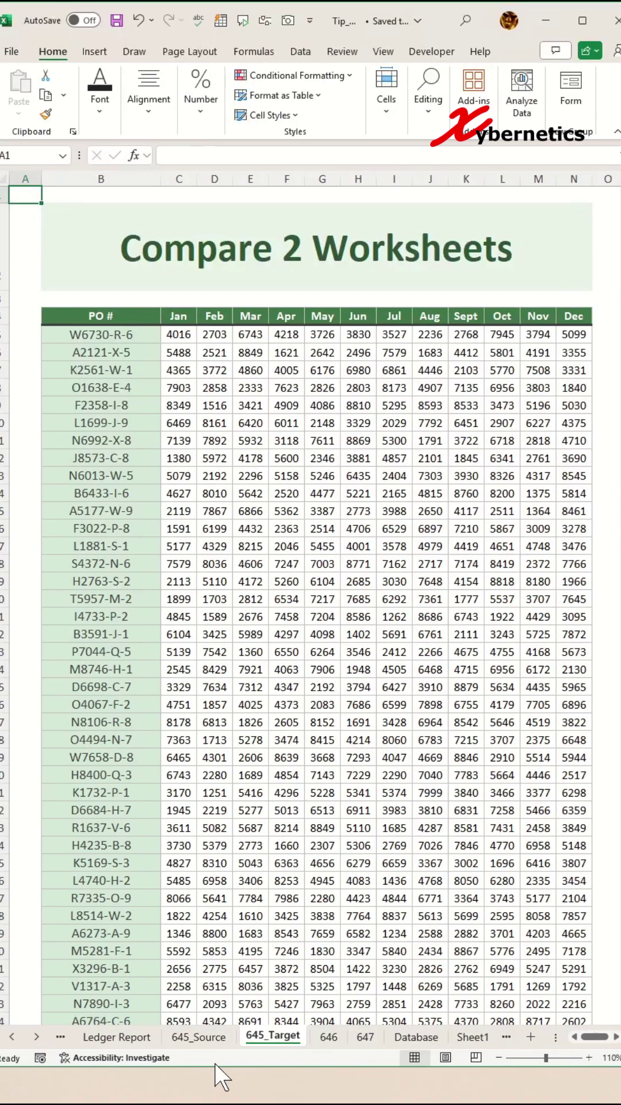
{"action": "left_click", "coordinate": [199, 1037]}
{"action": "left_click", "coordinate": [272, 1037]}
Inspect several target cells, ending on K15
{"action": "left_click", "coordinate": [329, 460]}
{"action": "left_click", "coordinate": [432, 599]}
{"action": "left_click", "coordinate": [311, 723]}
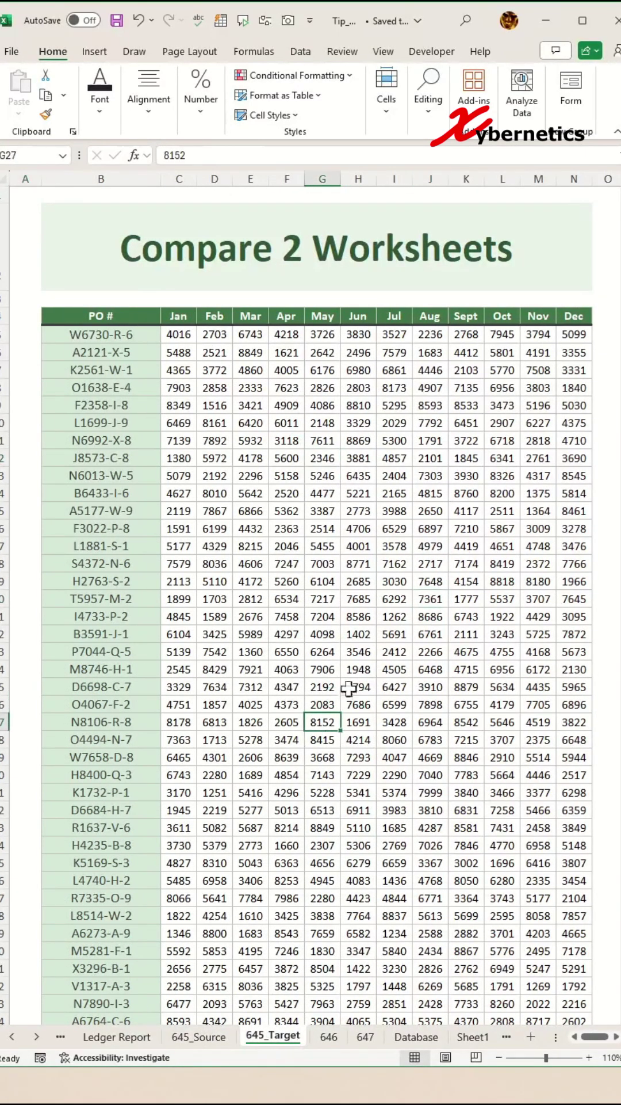
{"action": "left_click", "coordinate": [455, 512]}
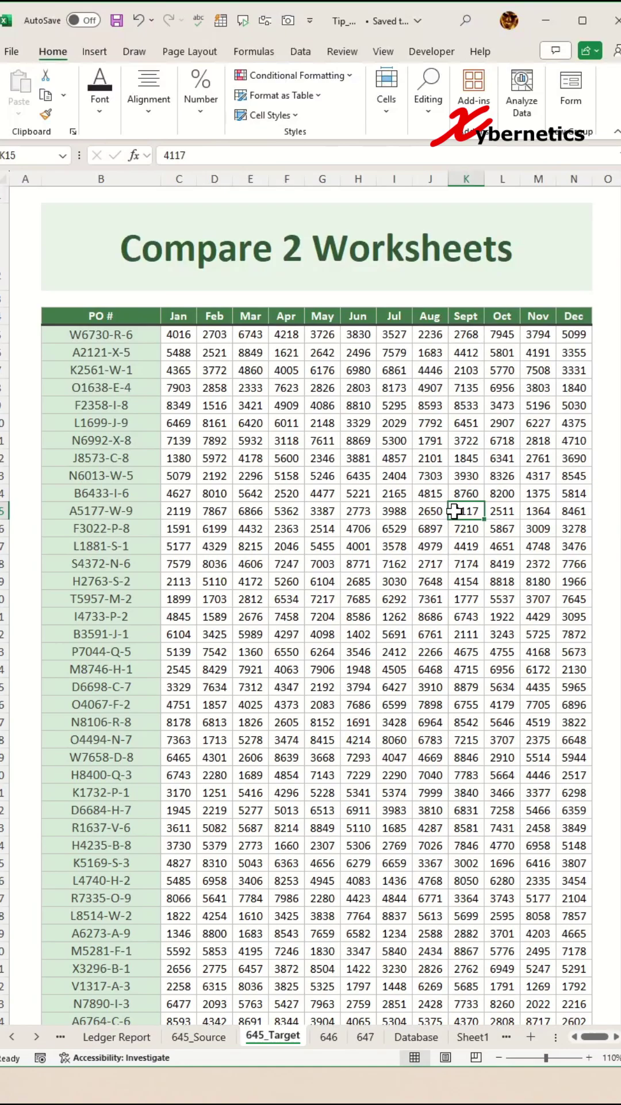
Insert Module2 containing the COMPARE_SHEETS_XYNET code in the VBA editor and save the workbook
{"action": "key", "text": "alt+F11"}
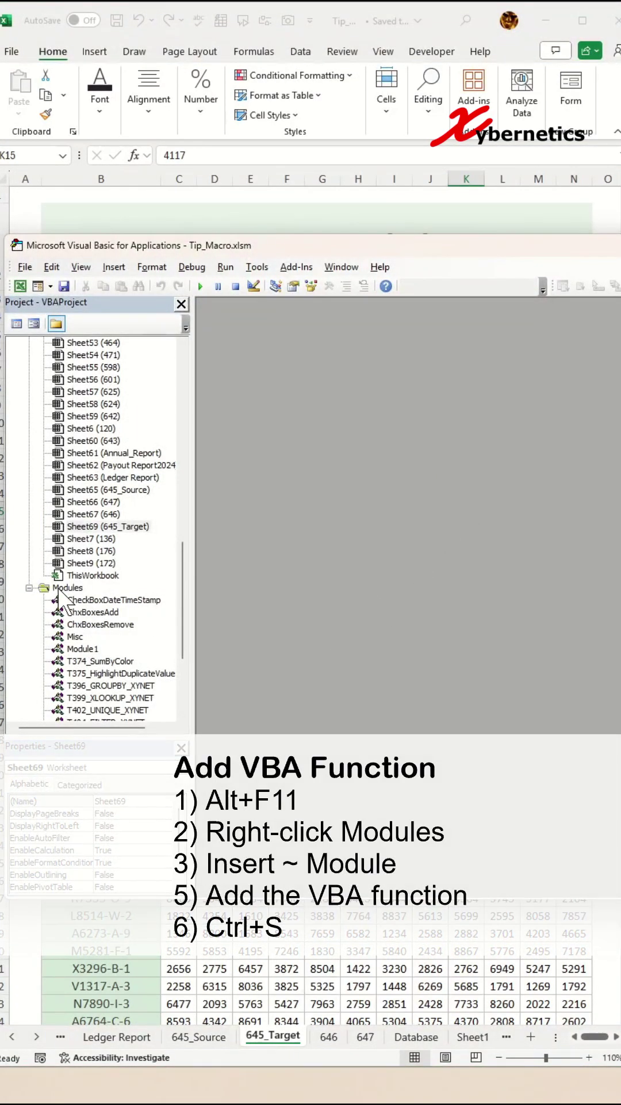
{"action": "right_click", "coordinate": [65, 586]}
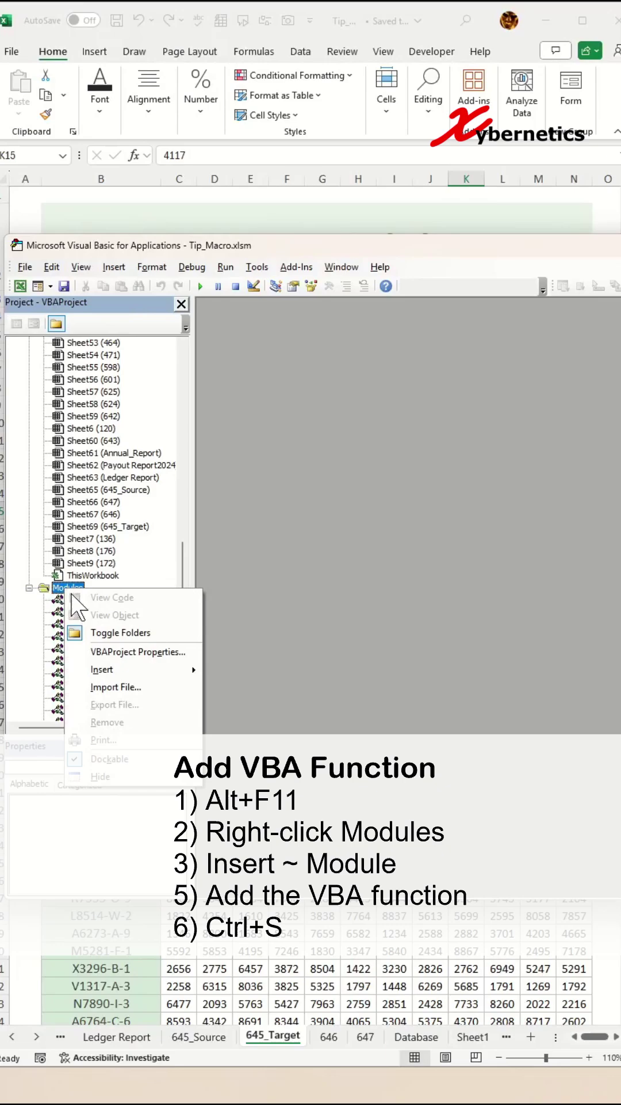
{"action": "mouse_move", "coordinate": [102, 670]}
{"action": "left_click", "coordinate": [245, 688]}
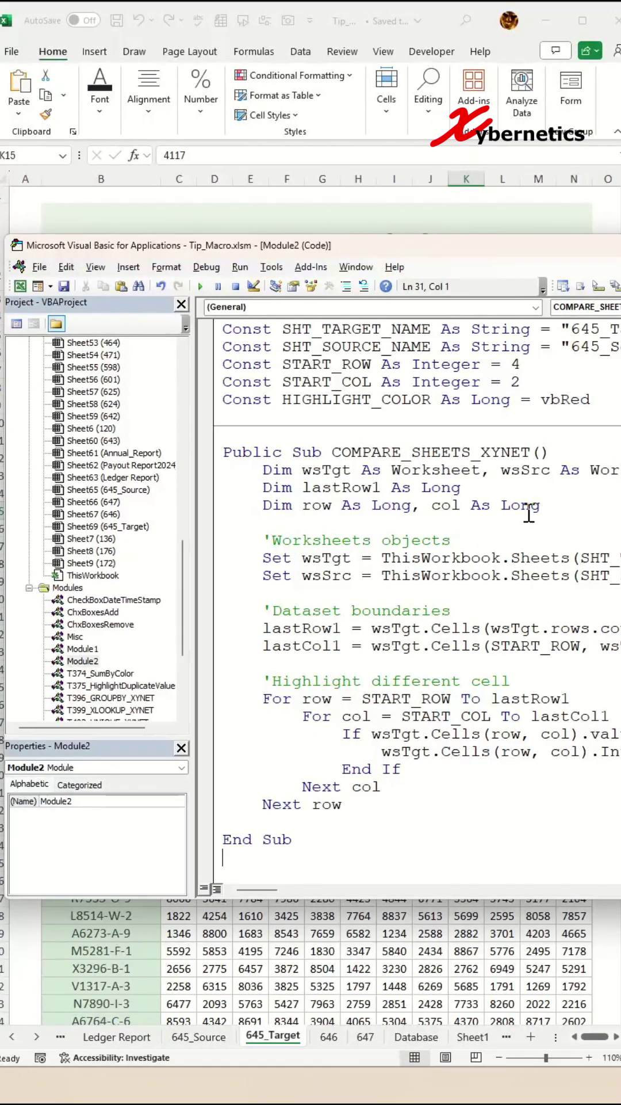
{"action": "left_click", "coordinate": [66, 287]}
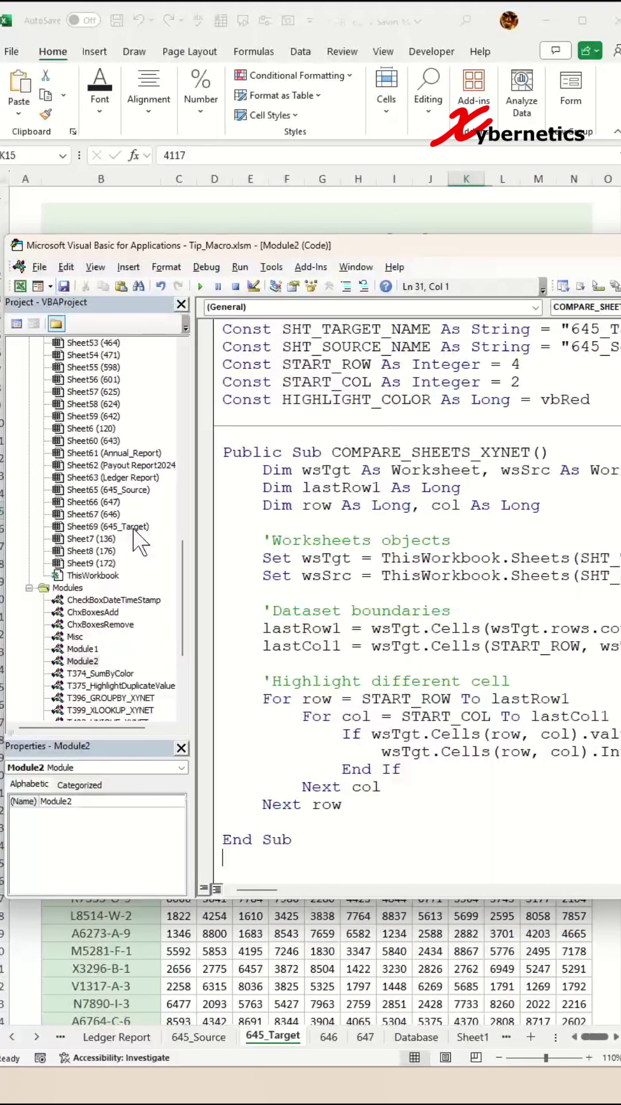
In Sheet69 (645_Target) code, add a Worksheet_Change procedure and delete the SelectionChange stub
{"action": "left_click", "coordinate": [106, 528]}
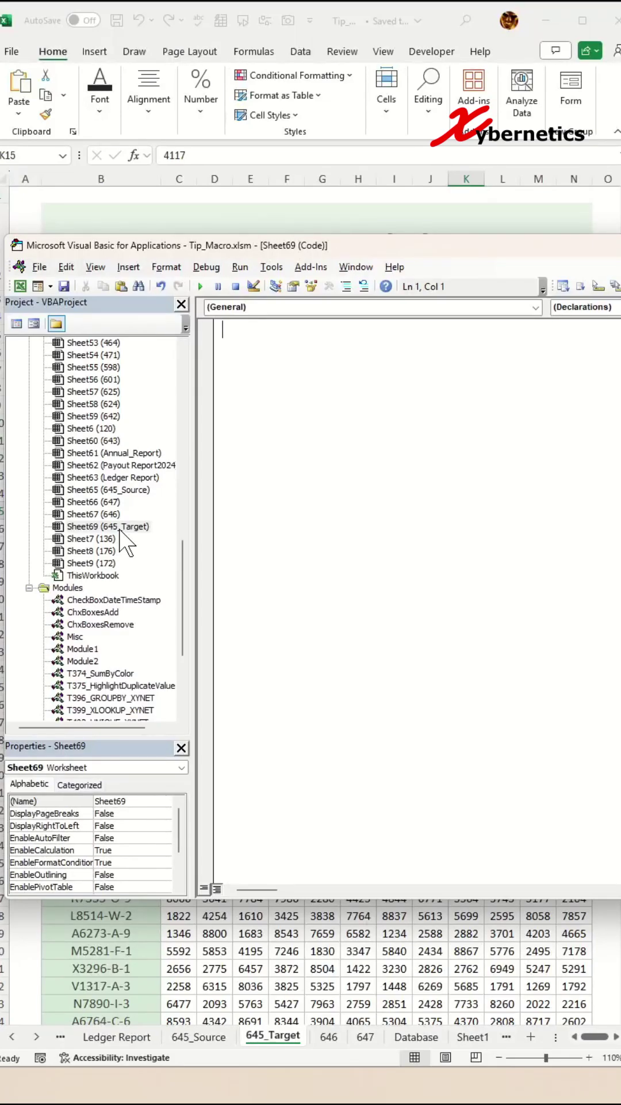
{"action": "left_click", "coordinate": [609, 307]}
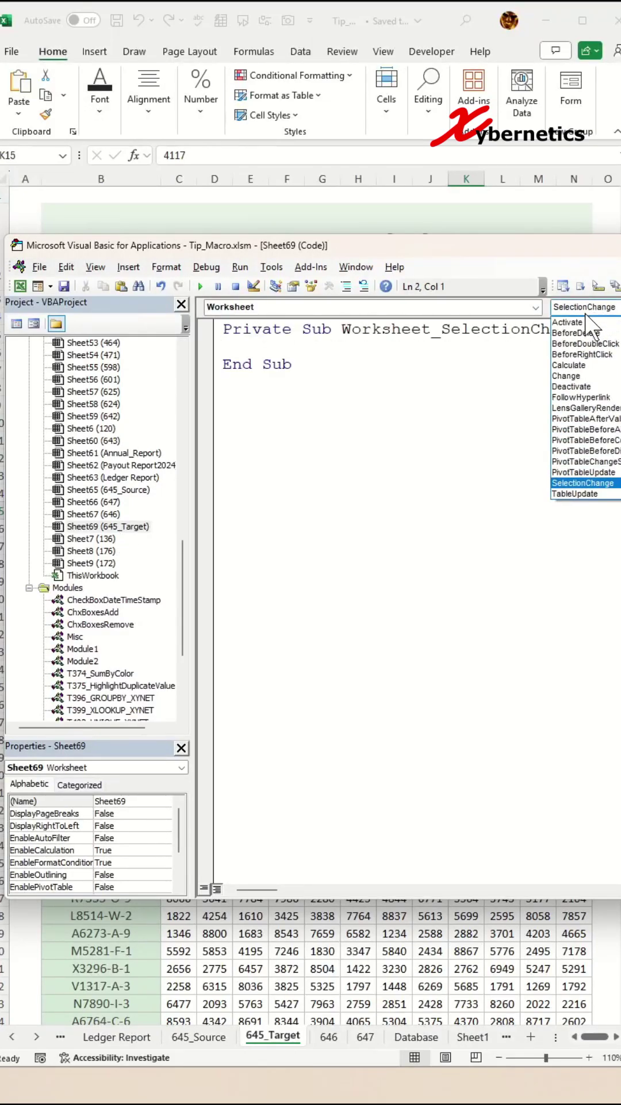
{"action": "left_click", "coordinate": [587, 385]}
{"action": "left_click_drag", "start_coordinate": [375, 452], "coordinate": [197, 402]}
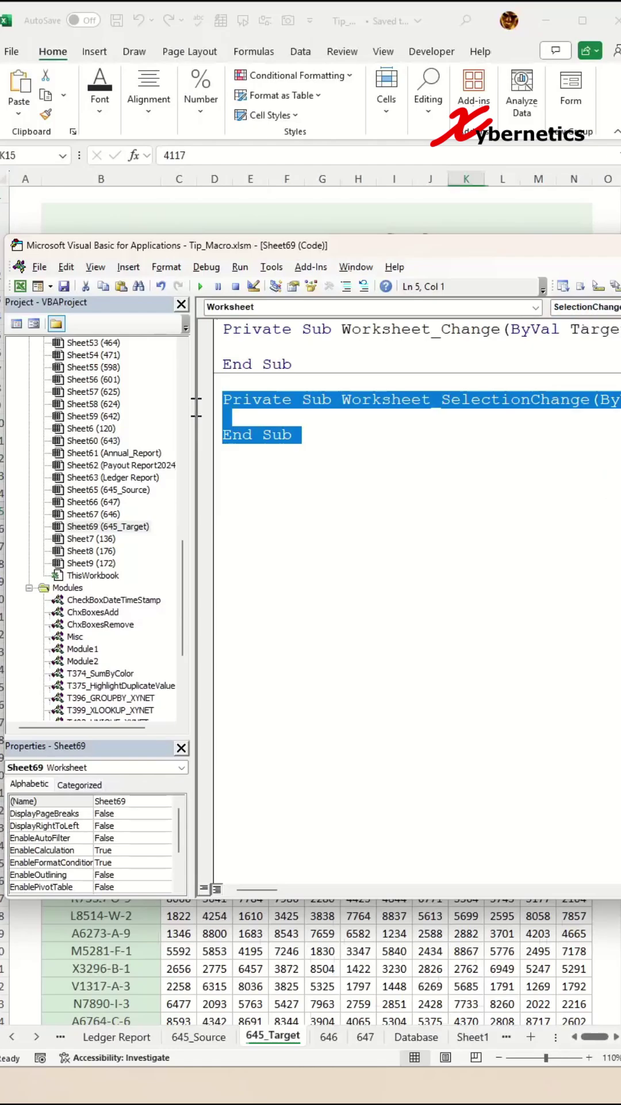
{"action": "key", "text": "Delete"}
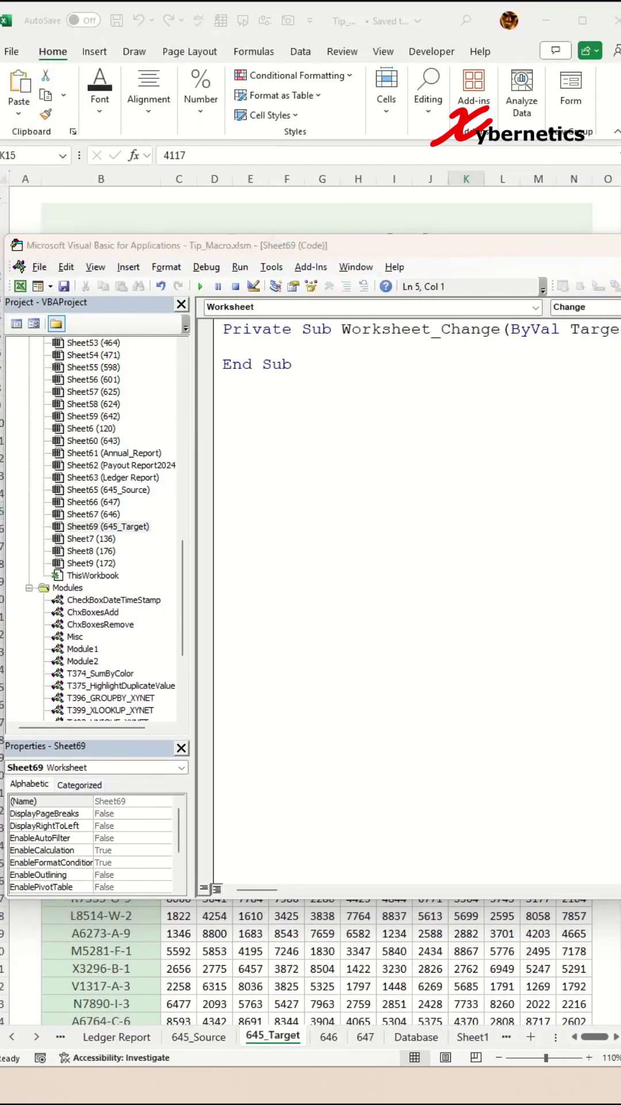
Make Worksheet_Change call COMPARE_SHEETS_XYNET and save the workbook
{"action": "left_click", "coordinate": [376, 348]}
{"action": "key", "text": "Tab"}
{"action": "type", "text": "COMPARE_SHEETS_XYNET"}
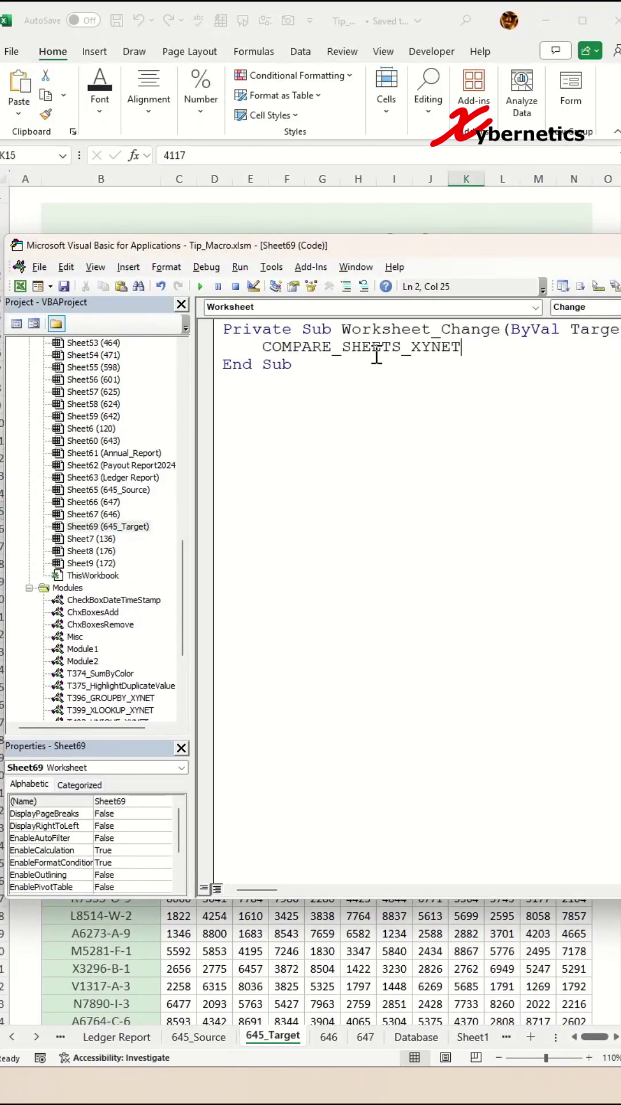
{"action": "left_click", "coordinate": [66, 288]}
Close the VBA editor and enter 1242 in H11 on 645_Target
{"action": "key", "text": "alt+q"}
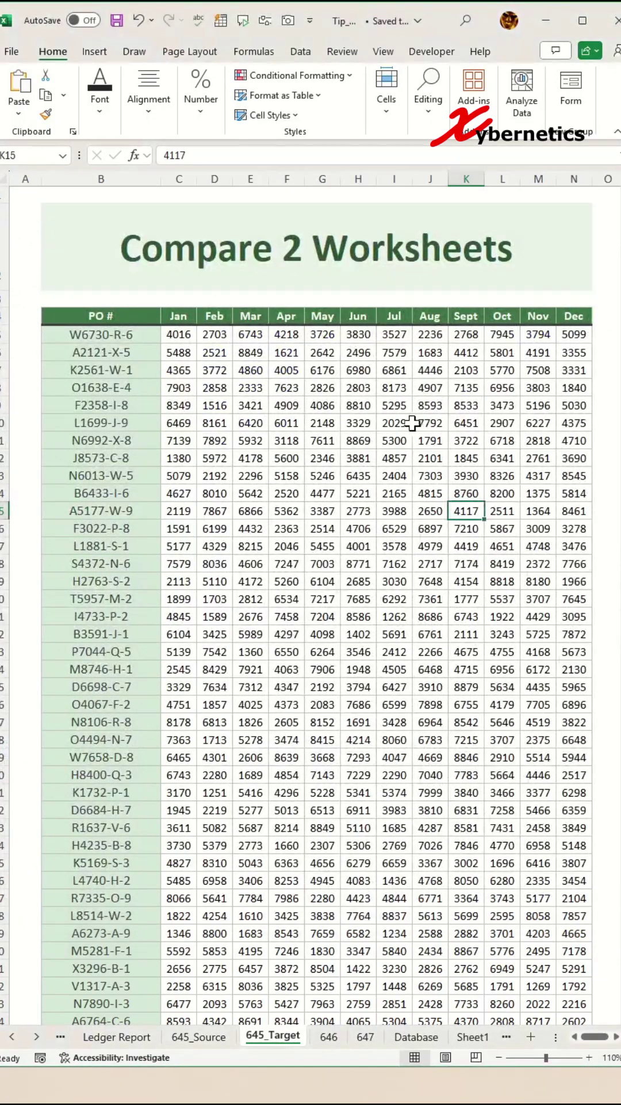
{"action": "left_click", "coordinate": [357, 440]}
{"action": "type", "text": "1242"}
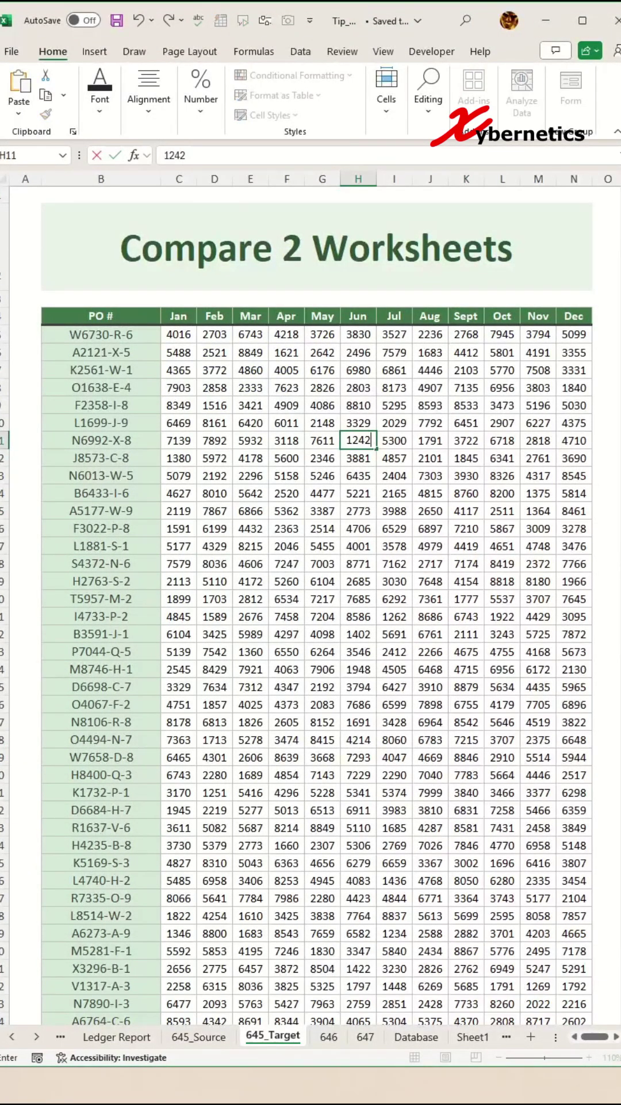
{"action": "key", "text": "Return"}
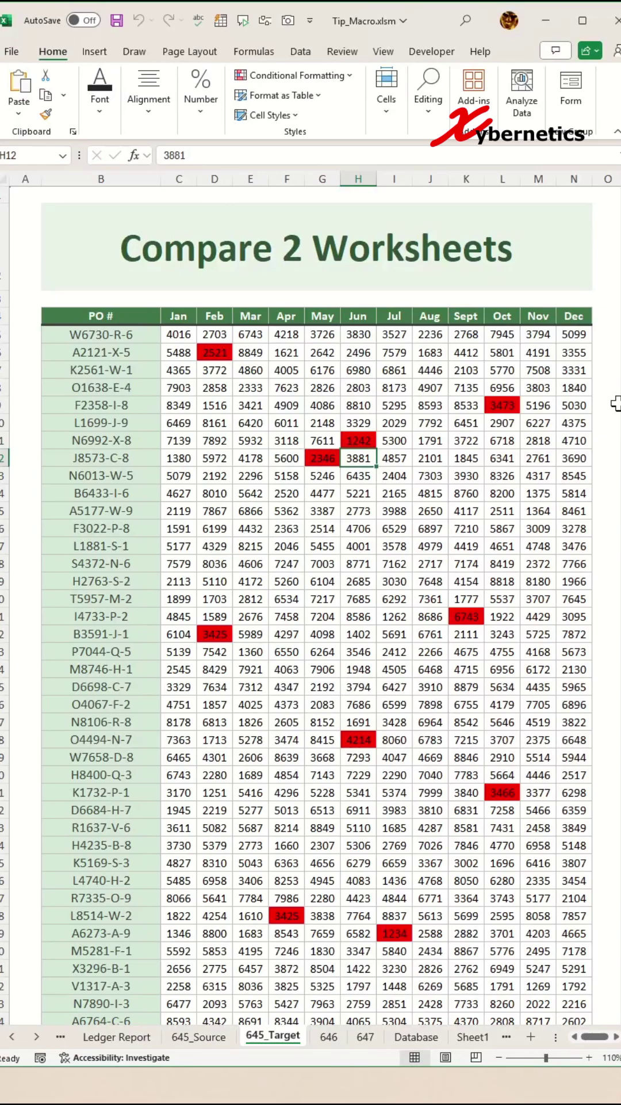
Compare against 645_Source, then select K18 on 645_Target
{"action": "left_click", "coordinate": [205, 1037]}
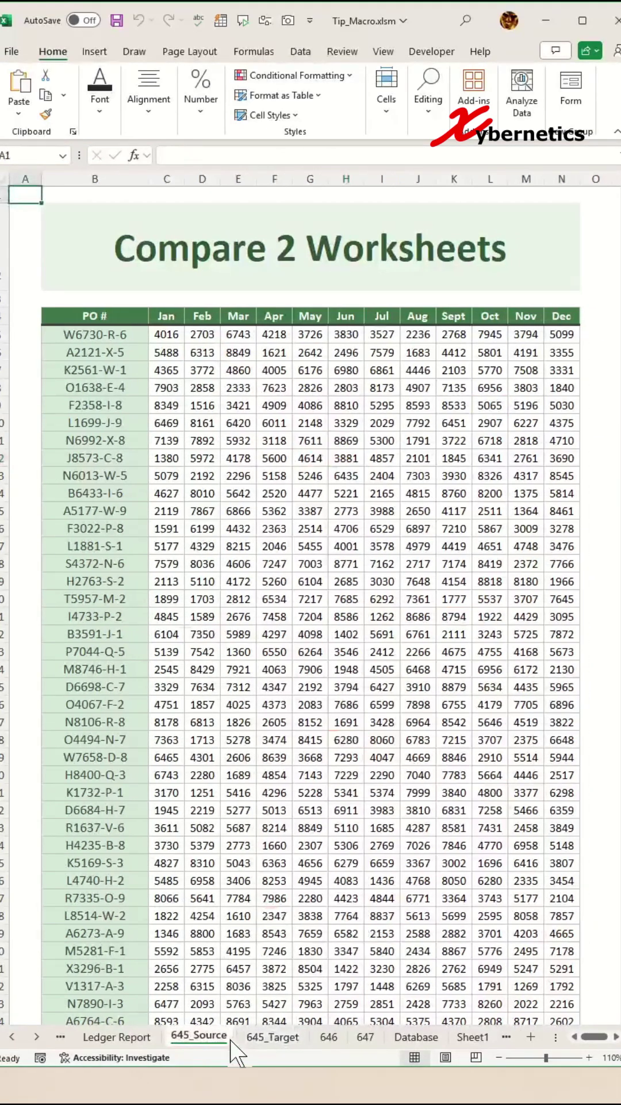
{"action": "left_click", "coordinate": [269, 1037]}
{"action": "left_click", "coordinate": [466, 563]}
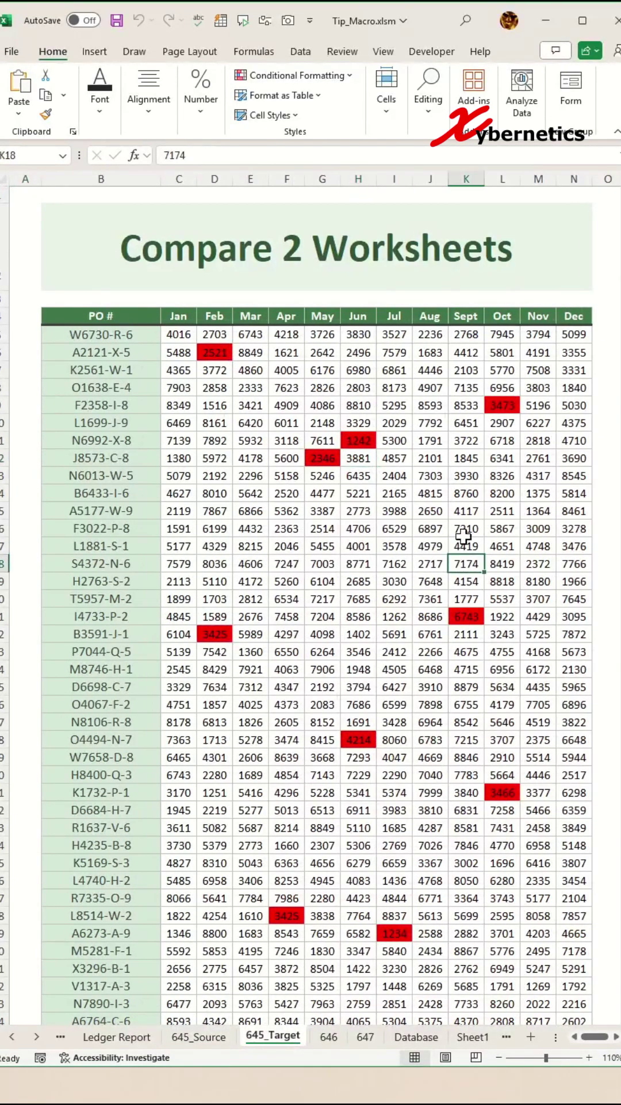